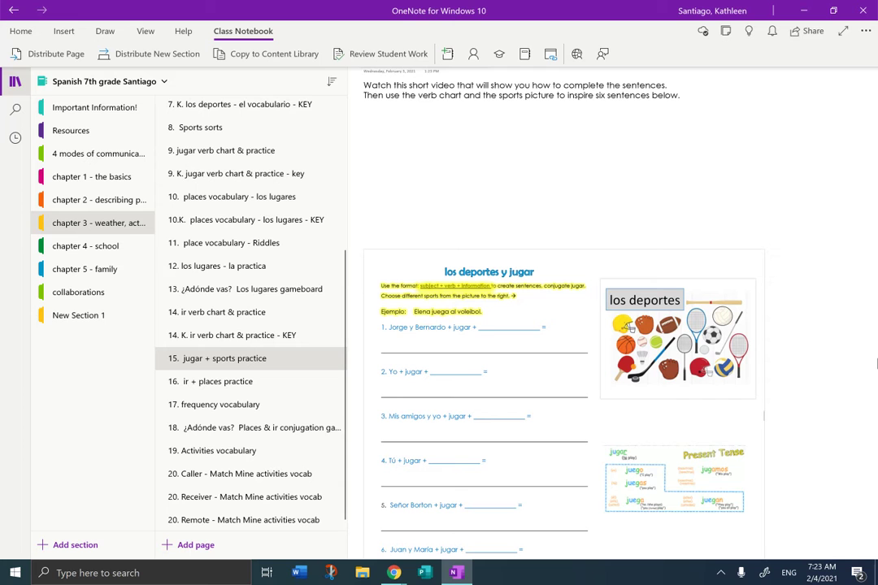
- Highlight the subjects of sentences 1 to 6 on the "los deportes y jugar" worksheet in pink
left_click(14, 81)
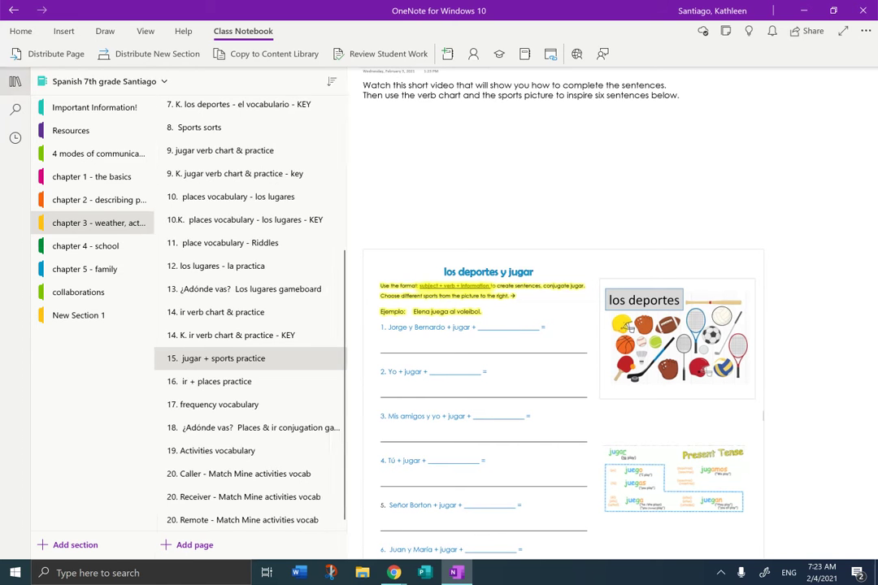
scroll(244, 326, "up", 5, "ctrl")
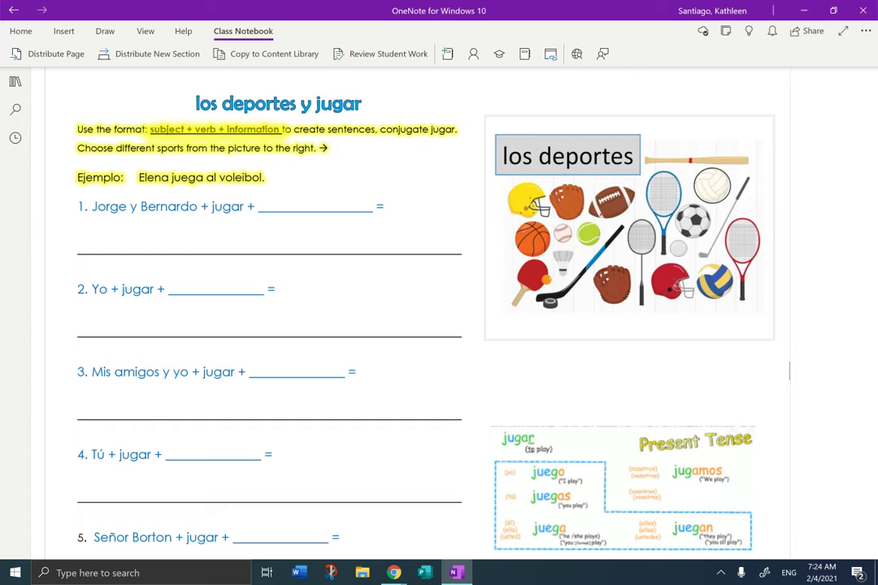
scroll(407, 325, "up", 3)
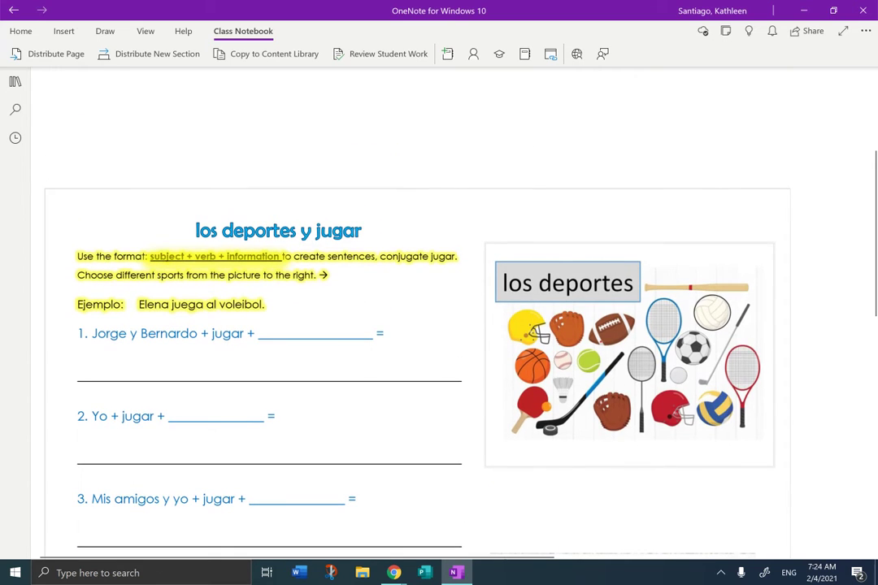
left_click(104, 31)
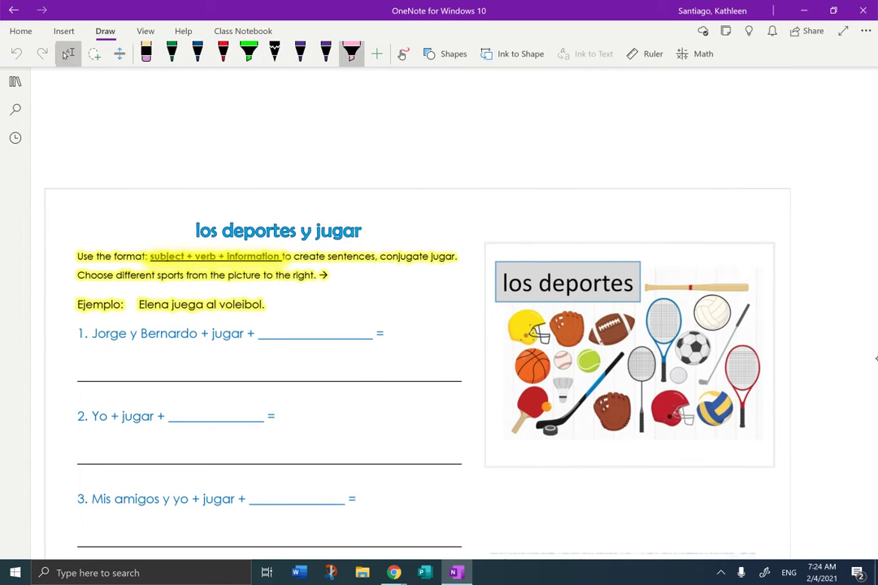
left_click(351, 54)
left_click_drag(86, 333, 197, 334)
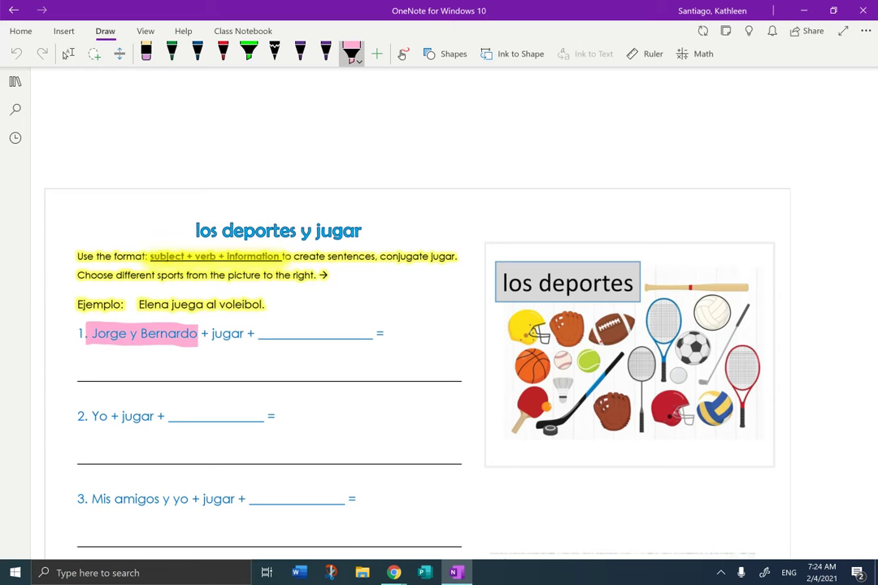
left_click_drag(87, 409, 111, 421)
scroll(407, 325, "down", 4)
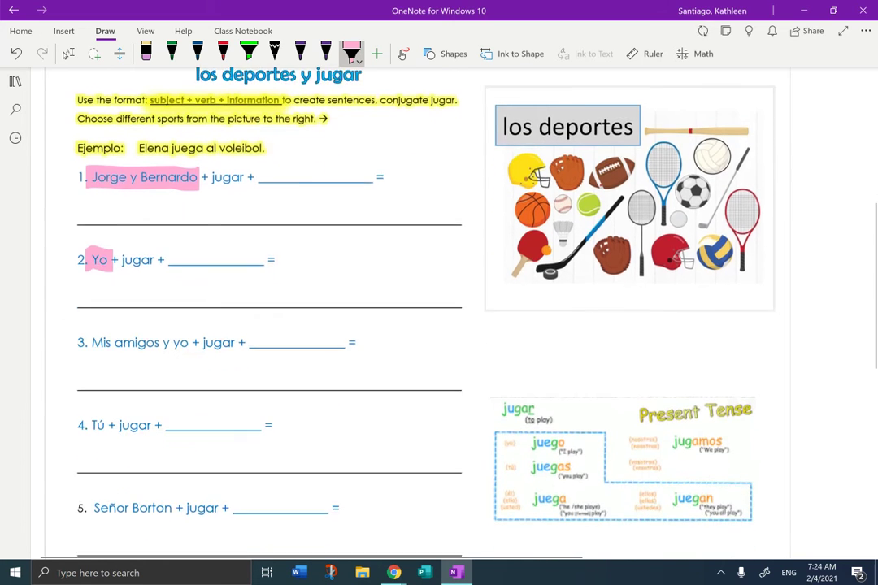
left_click_drag(193, 326, 79, 327)
left_click_drag(90, 408, 104, 409)
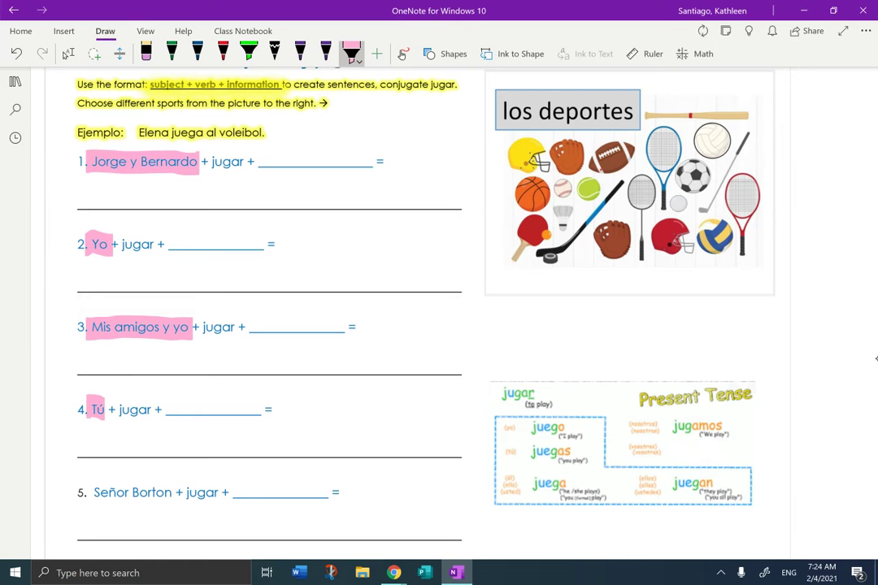
left_click_drag(172, 493, 75, 493)
scroll(407, 325, "down", 3)
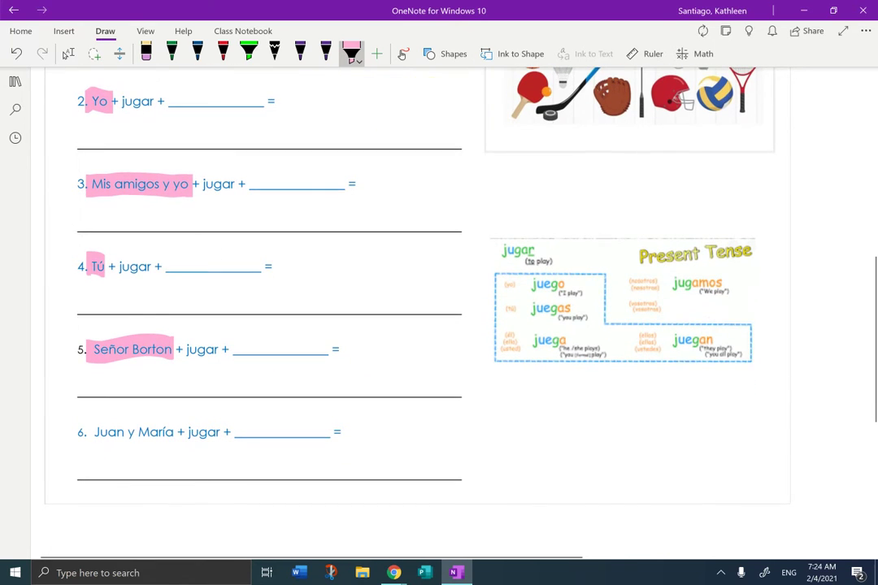
left_click_drag(173, 433, 75, 432)
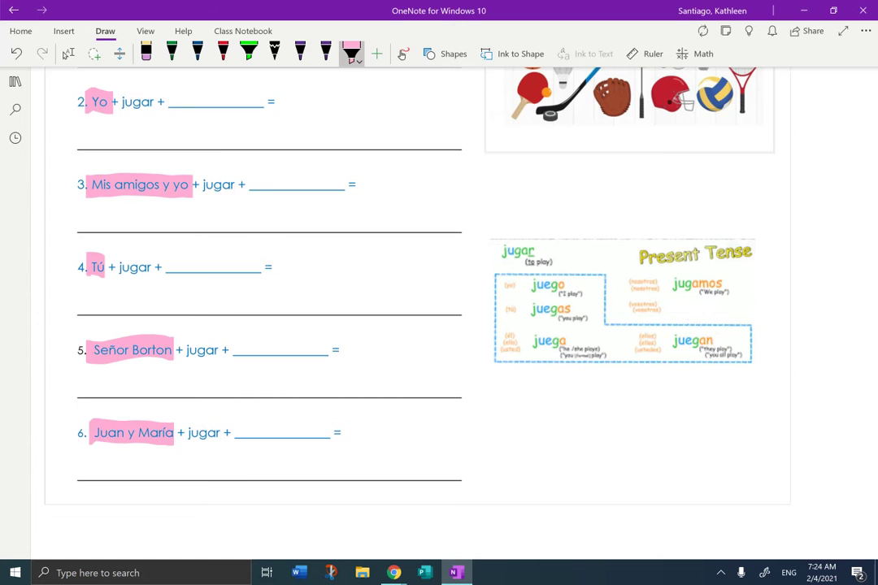
- Highlight the verb "jugar" in sentences 1 to 5 in green and frame the jugar verb chart in the same green
scroll(268, 309, "up", 3)
left_click(248, 54)
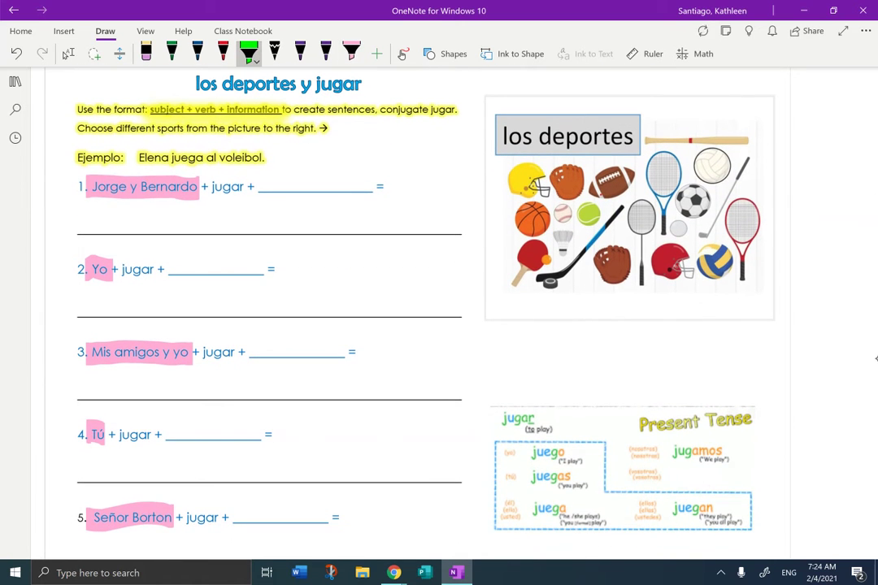
left_click_drag(252, 187, 206, 188)
left_click_drag(164, 269, 118, 269)
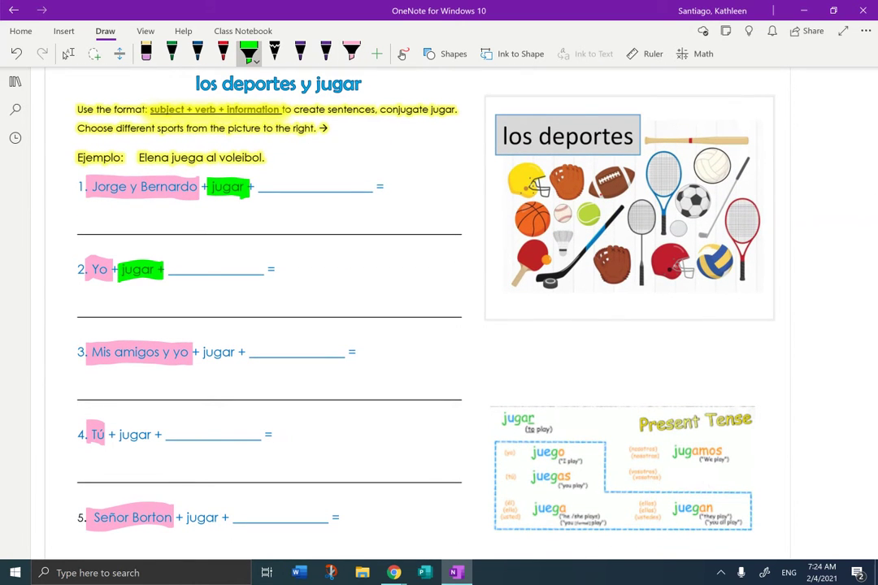
left_click_drag(245, 352, 192, 352)
left_click_drag(162, 435, 115, 435)
left_click_drag(229, 518, 178, 518)
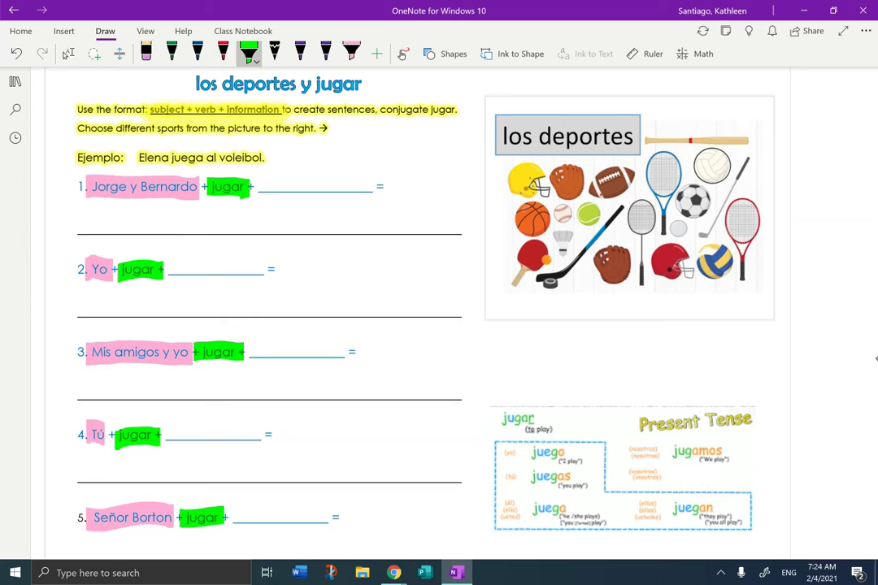
mouse_move(761, 397)
left_mouse_down()
mouse_move(476, 398)
mouse_move(479, 512)
mouse_move(536, 550)
mouse_move(805, 550)
mouse_move(786, 388)
mouse_move(765, 392)
left_mouse_up()
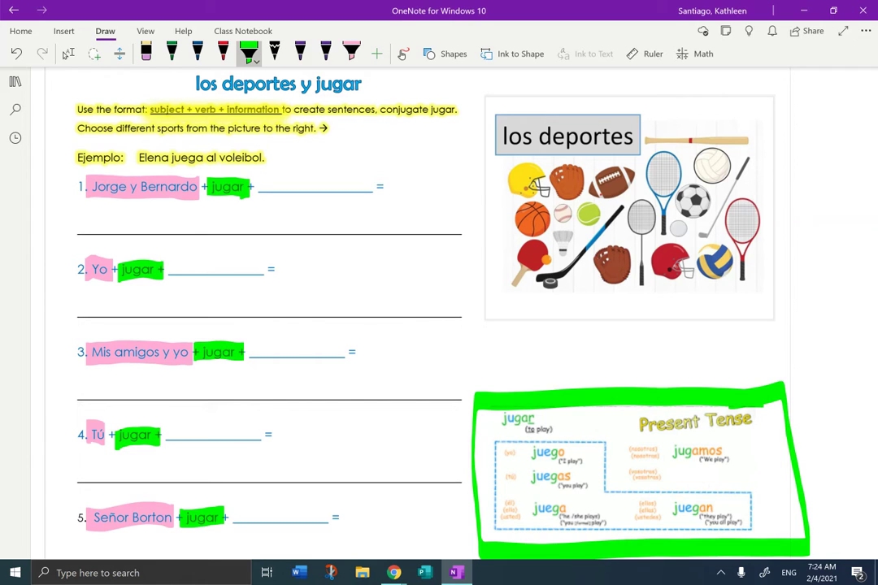
- Handwrite "el beisbol" in red ink on the blank of sentence 1
left_click(223, 54)
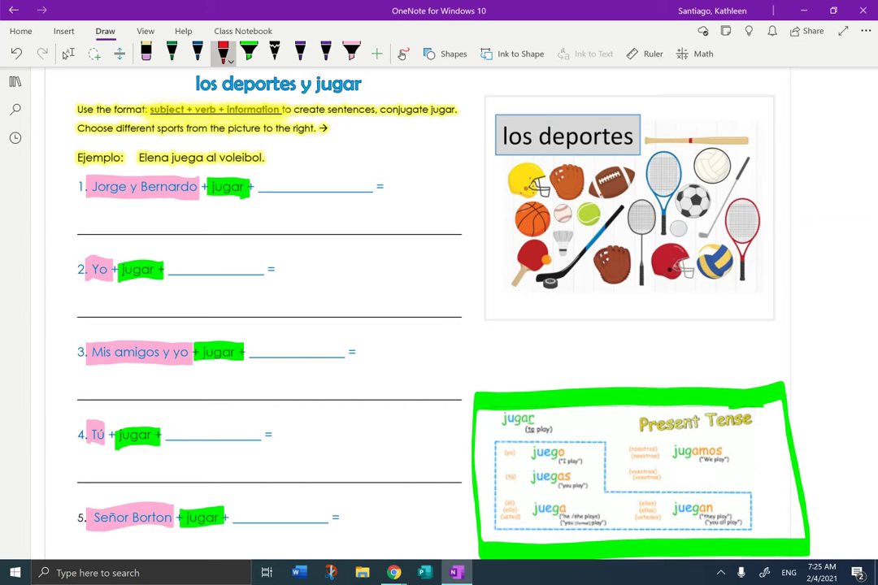
left_click_drag(275, 183, 380, 189)
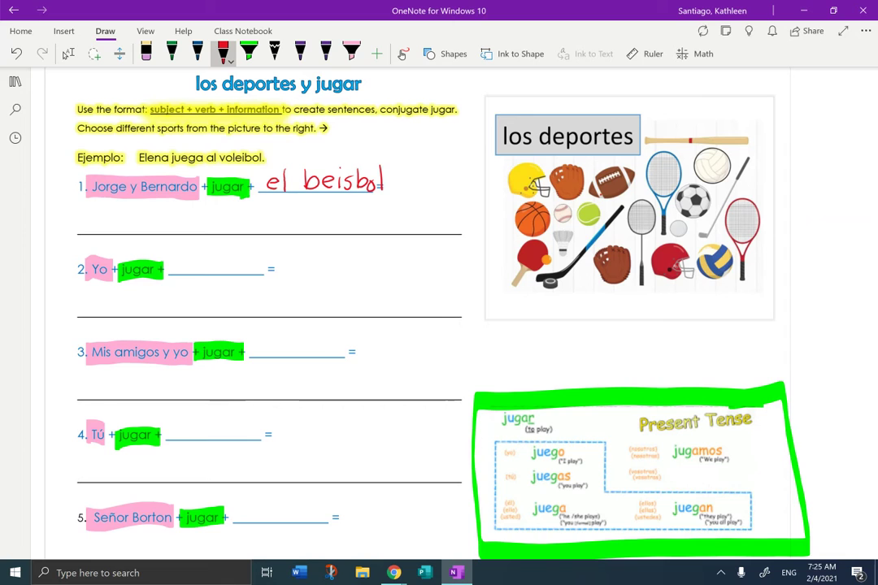
- Look at the sports vocabulary on page 7, "los deportes - el vocabulario", and return to page 15, "jugar + sports practice"
left_click(15, 81)
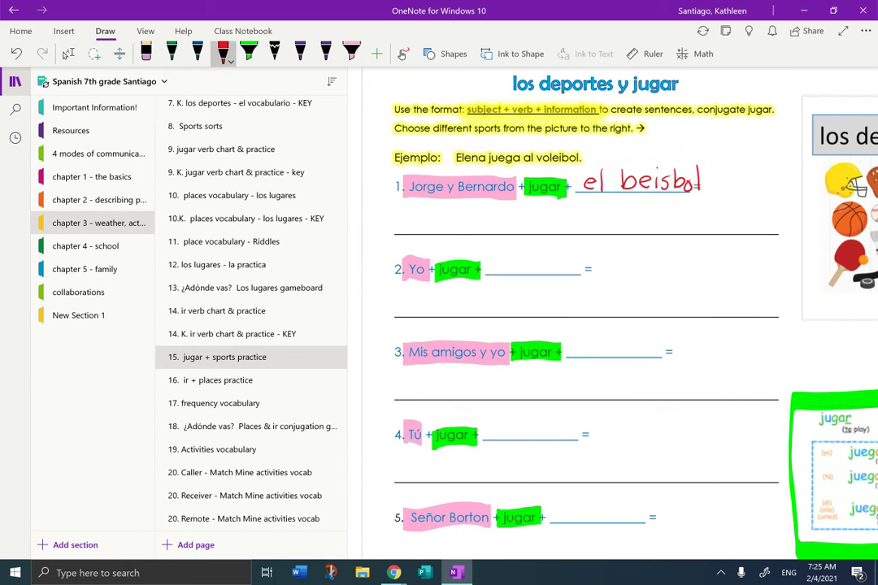
left_click(225, 162)
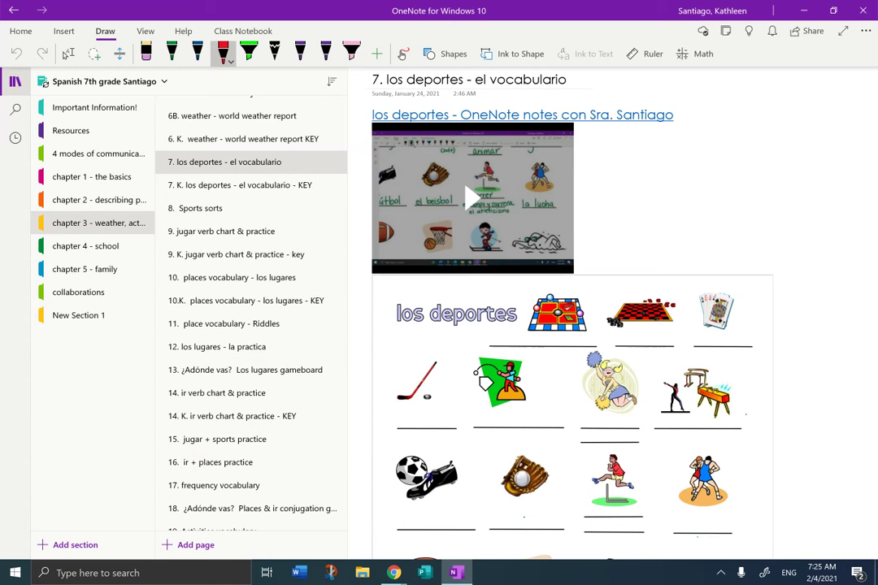
scroll(569, 325, "down", 5)
left_click(225, 439)
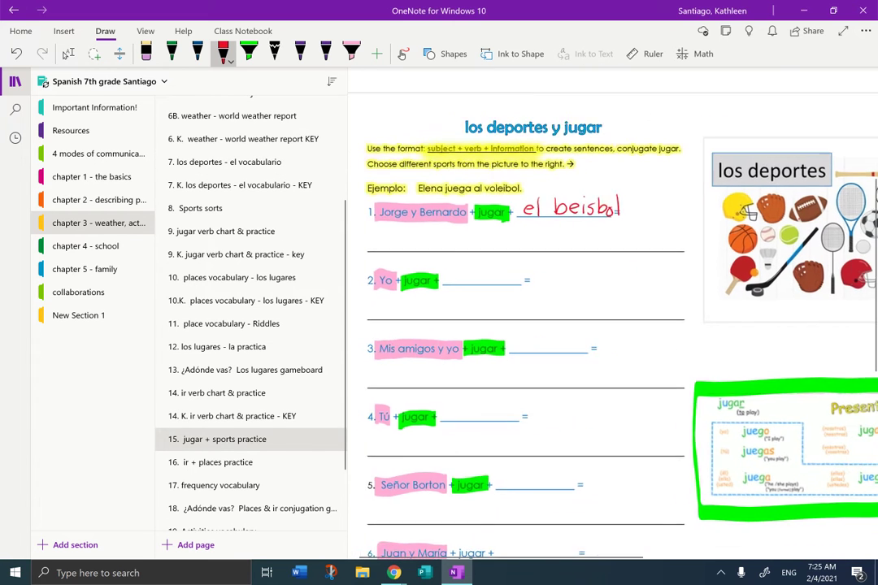
- Handwrite the reference "p.7" in red ink beside the sports picture
left_click(68, 54)
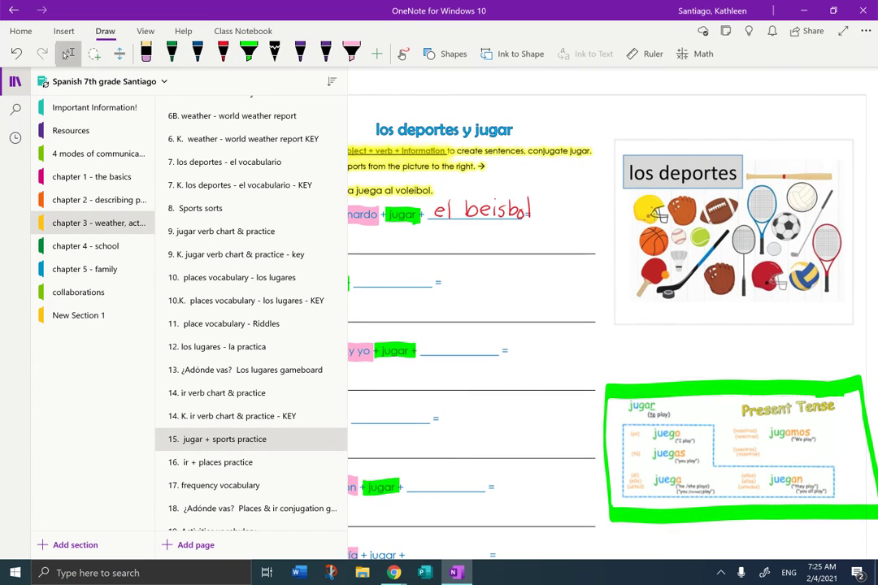
left_click(223, 54)
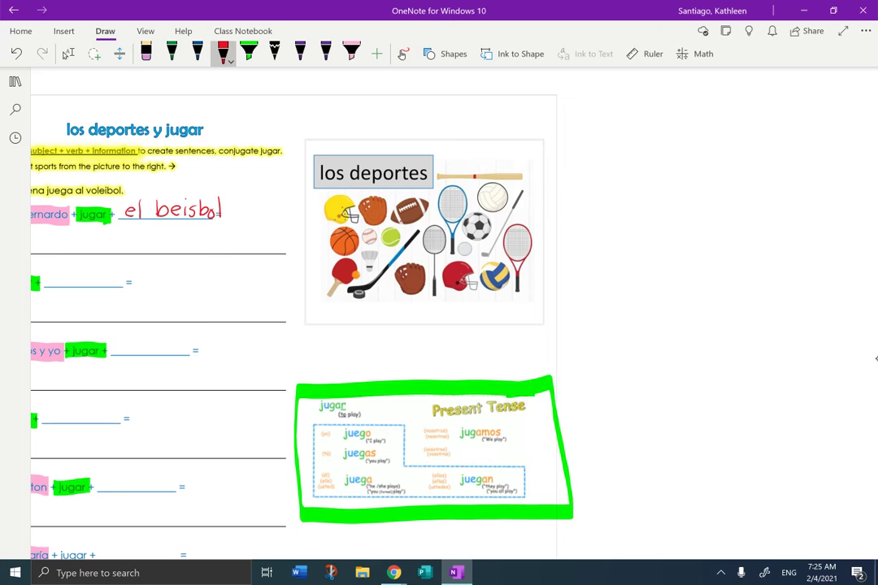
mouse_move(551, 215)
left_mouse_down()
mouse_move(560, 218)
mouse_move(551, 229)
mouse_move(582, 207)
mouse_move(574, 231)
left_mouse_up()
left_click(558, 235)
scroll(349, 213, "left", 3)
left_click(68, 54)
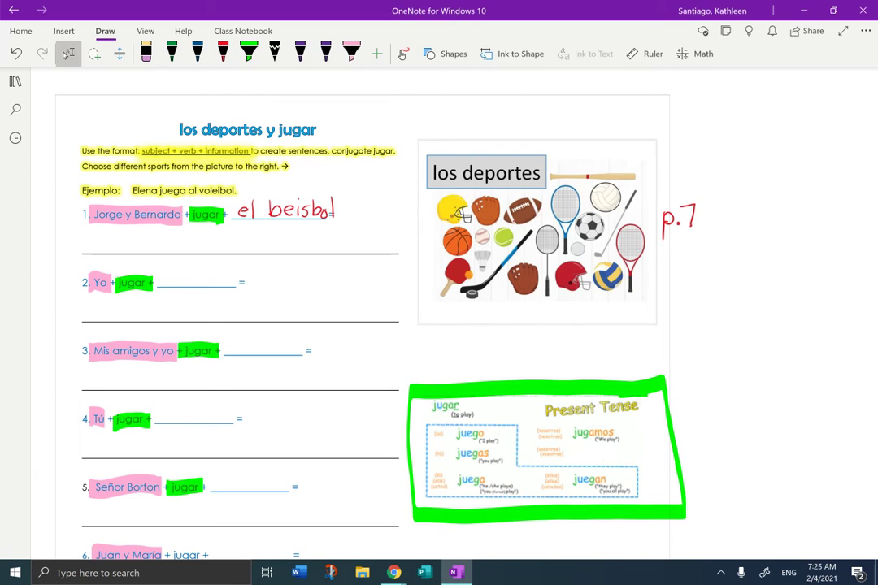
- Handwrite the subject of sentence 1 in blue ink at the start of its answer line
left_click(198, 53)
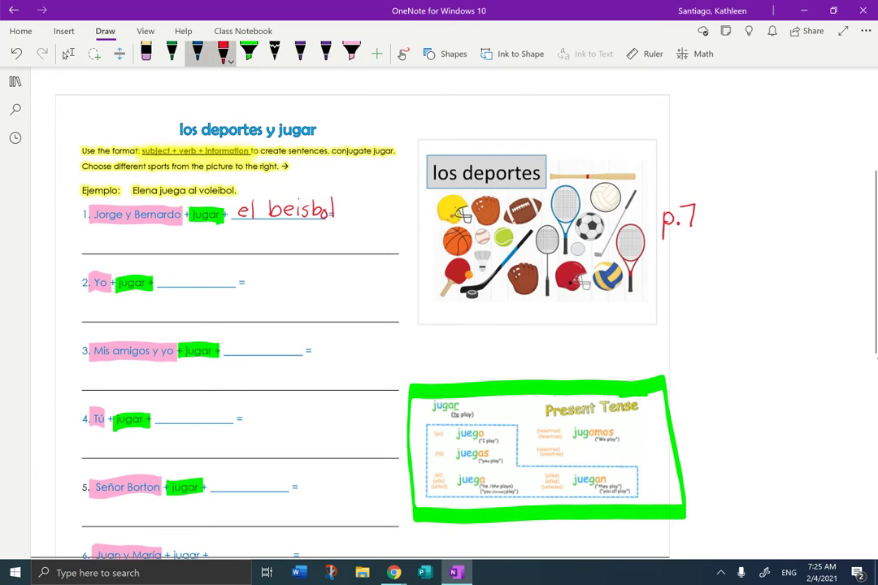
scroll(350, 244, "up", 5)
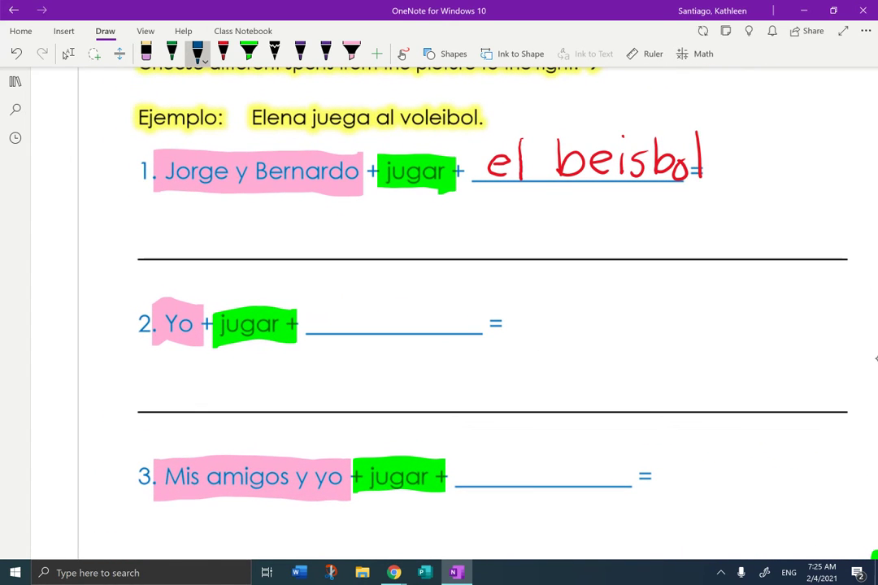
mouse_move(148, 215)
left_mouse_down()
mouse_move(141, 247)
mouse_move(169, 212)
mouse_move(169, 254)
mouse_move(182, 238)
mouse_move(204, 236)
mouse_move(195, 273)
mouse_move(263, 230)
mouse_move(252, 281)
left_mouse_up()
mouse_move(282, 228)
left_mouse_down()
mouse_move(282, 259)
mouse_move(319, 242)
mouse_move(322, 257)
mouse_move(342, 237)
mouse_move(366, 258)
mouse_move(385, 257)
left_mouse_up()
mouse_move(390, 243)
left_mouse_down()
mouse_move(391, 257)
mouse_move(400, 240)
left_mouse_up()
mouse_move(410, 239)
left_mouse_down()
mouse_move(404, 254)
mouse_move(414, 257)
left_mouse_up()
left_click_drag(426, 240, 418, 255)
mouse_move(429, 220)
left_mouse_down()
mouse_move(431, 256)
mouse_move(454, 236)
left_mouse_up()
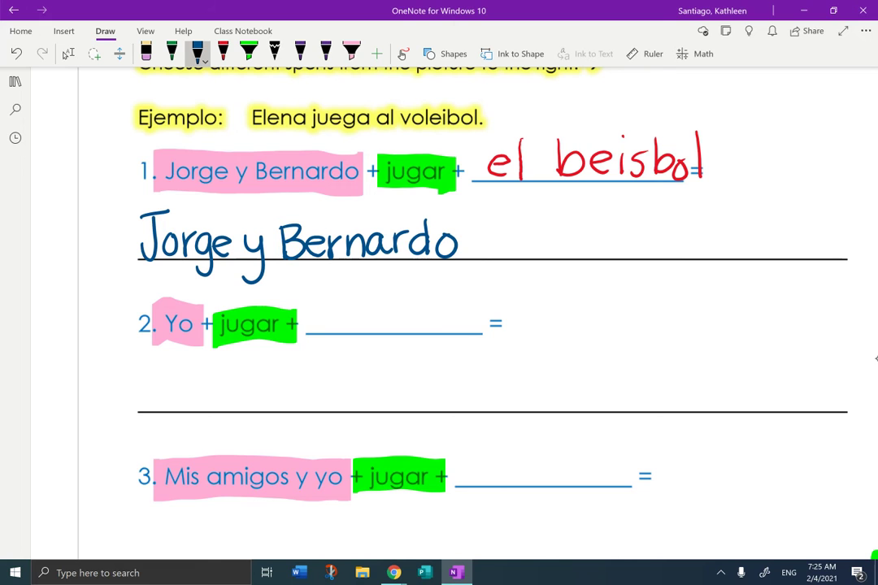
- Underline the pronouns "yo" and "tú" in the jugar verb chart in blue ink
scroll(439, 309, "right", 8)
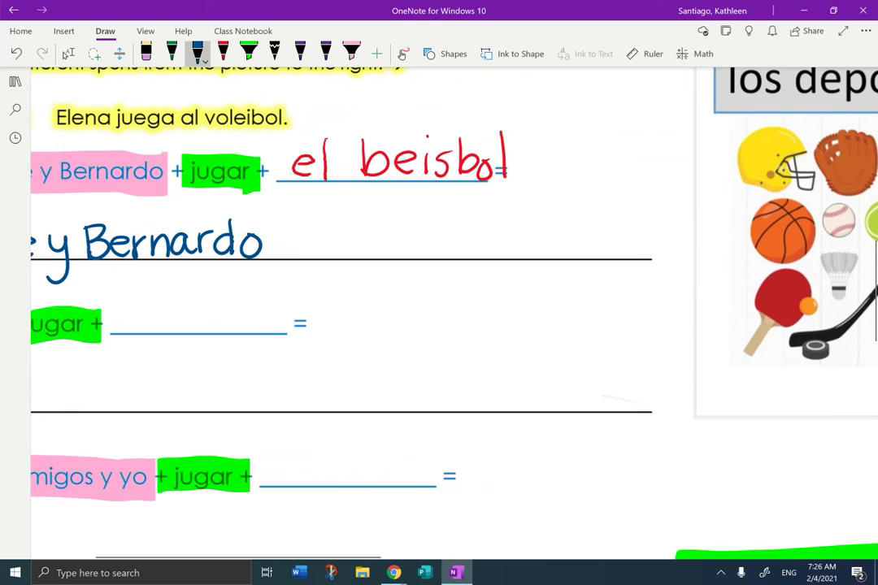
left_click(68, 54)
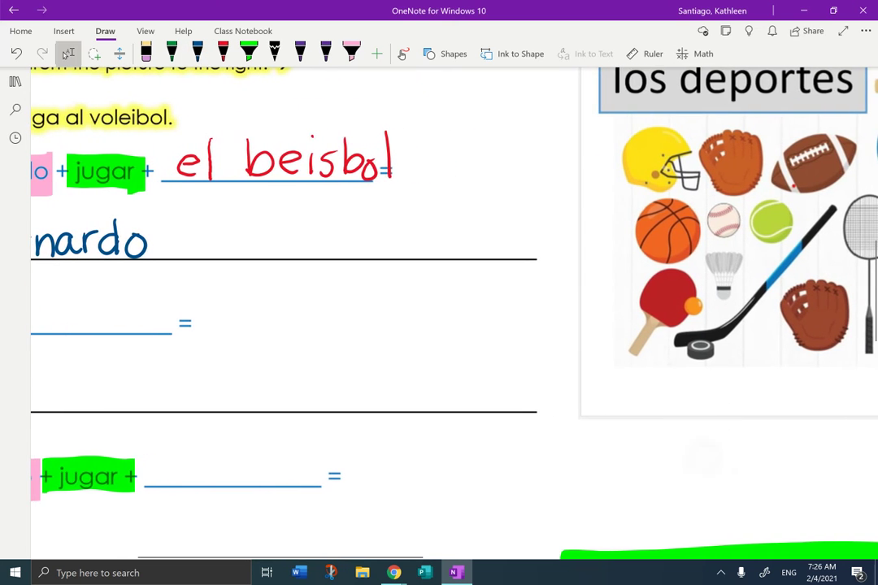
scroll(700, 457, "down", 5)
scroll(439, 309, "down", 2)
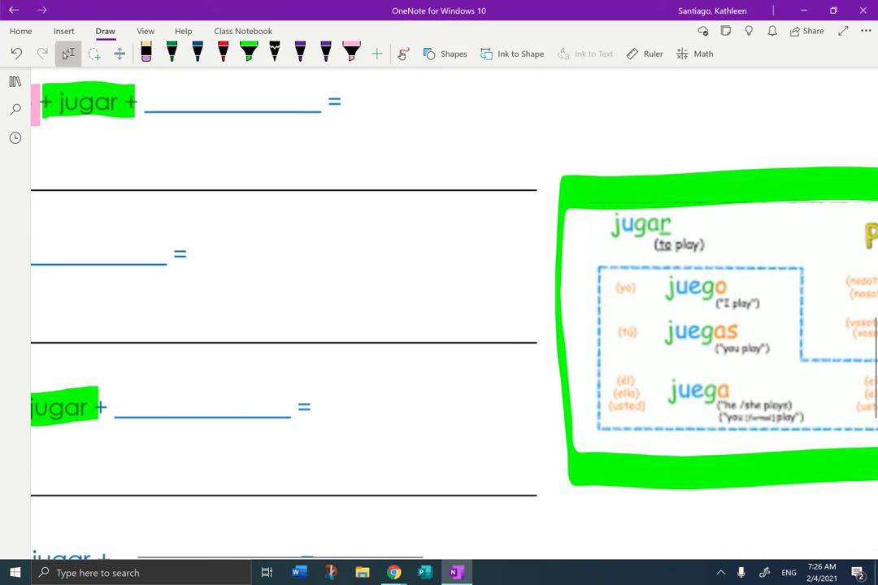
scroll(439, 309, "right", 4)
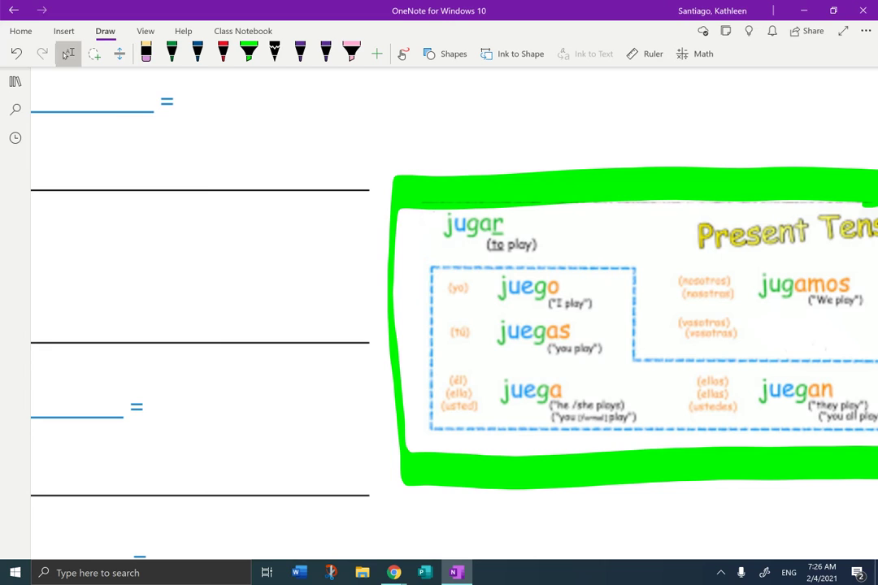
left_click(198, 54)
left_click_drag(454, 302, 470, 300)
left_click_drag(452, 348, 473, 345)
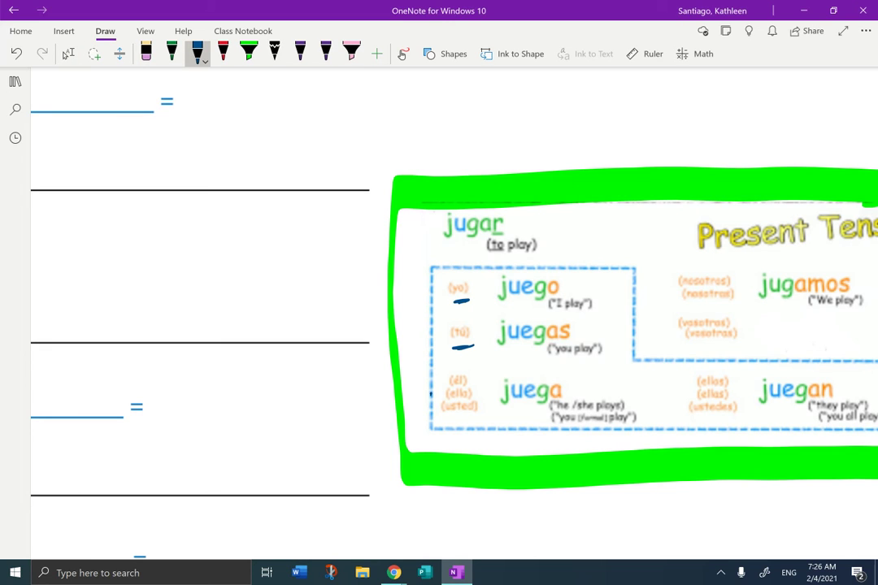
- Mark the él/ella/usted group of the chart with "1" and the ellos/ellas/ustedes group with "2+"
left_click_drag(431, 393, 420, 411)
left_click_drag(663, 389, 680, 403)
left_click_drag(675, 395, 688, 394)
- Circle the nosotros forms in the verb chart and write "+yo" above them
left_click_drag(668, 301, 675, 304)
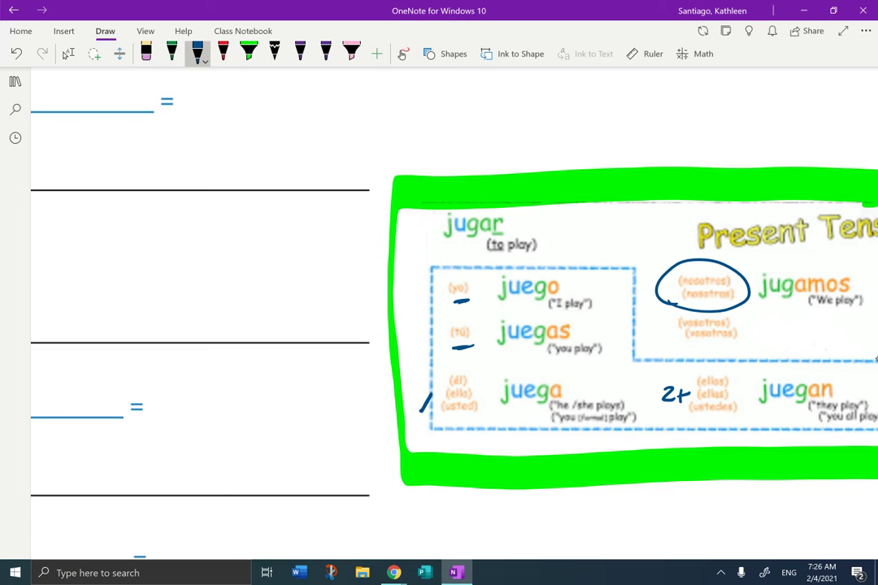
mouse_move(672, 241)
left_mouse_down()
mouse_move(671, 254)
mouse_move(692, 246)
left_mouse_up()
left_click(681, 250)
- Handwrite the verb "juegan" in blue ink after the subject on sentence 1's answer line
scroll(440, 309, "up", 10)
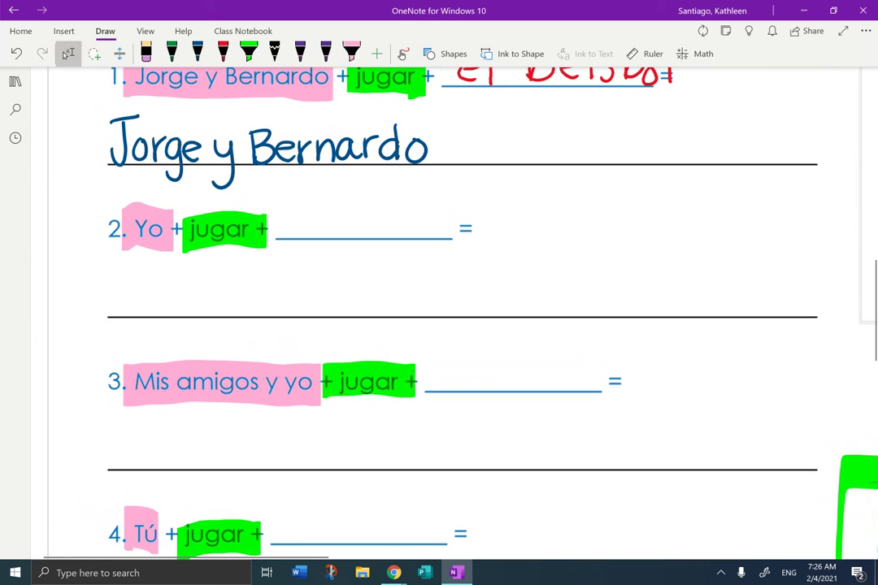
left_click(462, 135)
mouse_move(456, 143)
left_mouse_down()
mouse_move(445, 183)
mouse_move(519, 148)
mouse_move(502, 161)
mouse_move(541, 192)
left_mouse_up()
left_click(569, 147)
mouse_move(571, 145)
left_mouse_down()
mouse_move(578, 162)
mouse_move(608, 163)
left_mouse_up()
- Complete sentence 1's answer with "al beisbol." in blue ink, correcting the first "el" to "al"
scroll(439, 309, "up", 2)
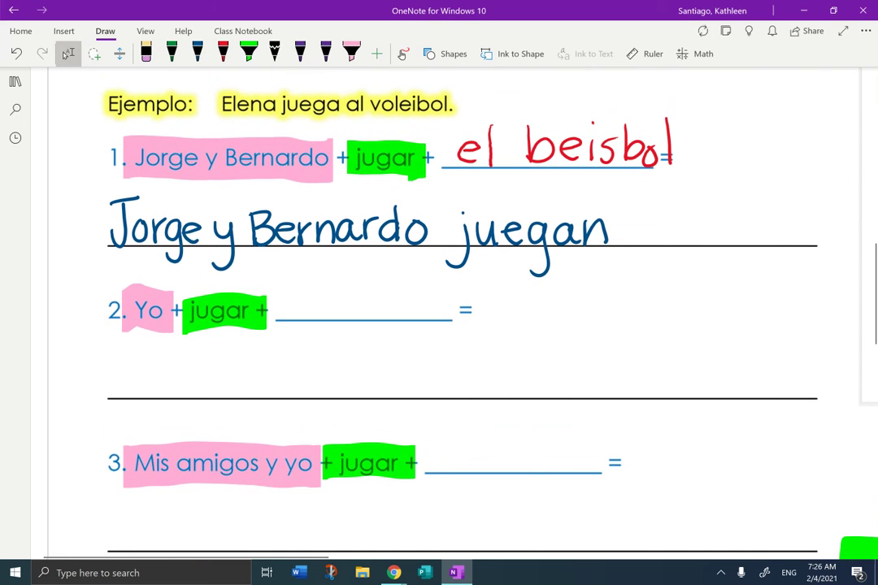
mouse_move(637, 232)
left_mouse_down()
mouse_move(658, 230)
mouse_move(671, 241)
left_mouse_up()
mouse_move(696, 200)
left_mouse_down()
mouse_move(695, 242)
mouse_move(745, 240)
left_mouse_up()
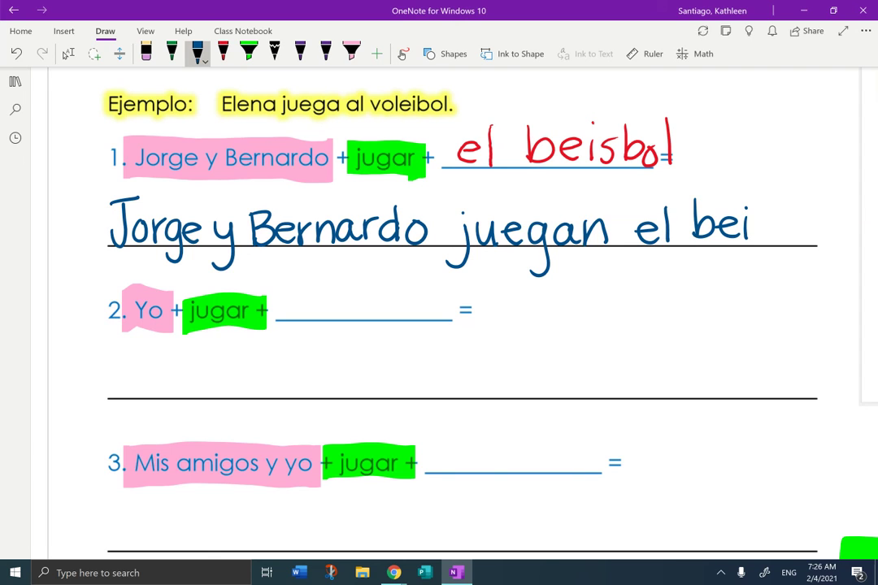
left_click(646, 229)
left_click(196, 52)
mouse_move(654, 219)
left_mouse_down()
mouse_move(639, 234)
mouse_move(659, 241)
left_mouse_up()
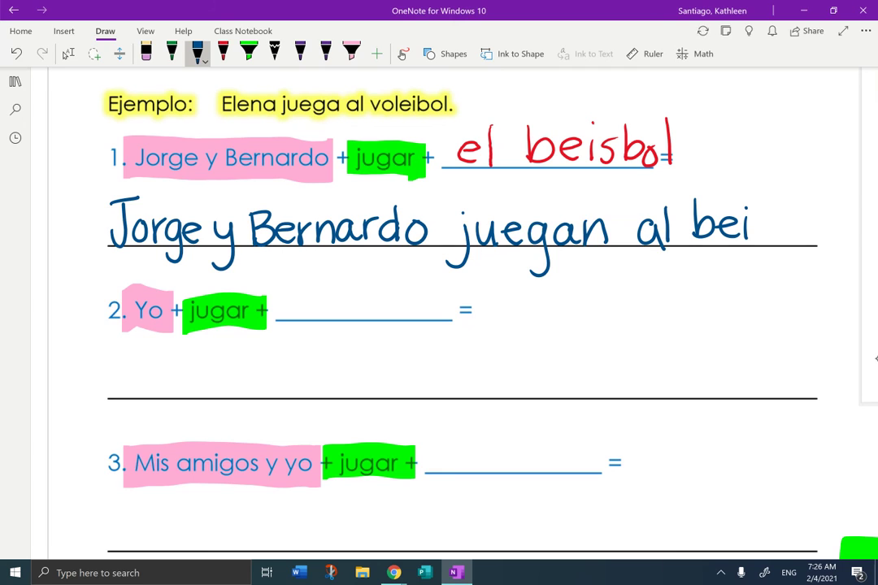
left_click_drag(768, 220, 754, 238)
mouse_move(775, 197)
left_mouse_down()
mouse_move(774, 238)
mouse_move(805, 222)
mouse_move(822, 238)
left_mouse_up()
left_click(843, 235)
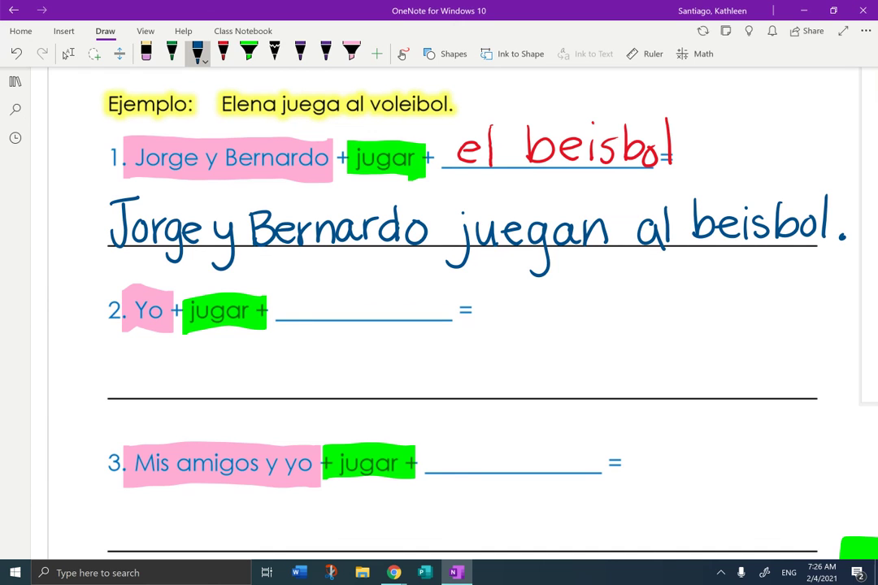
- Draw a short blue pen stroke across the baseball bat in the sports picture
scroll(439, 309, "right", 5)
left_click(68, 53)
scroll(439, 309, "down", 3)
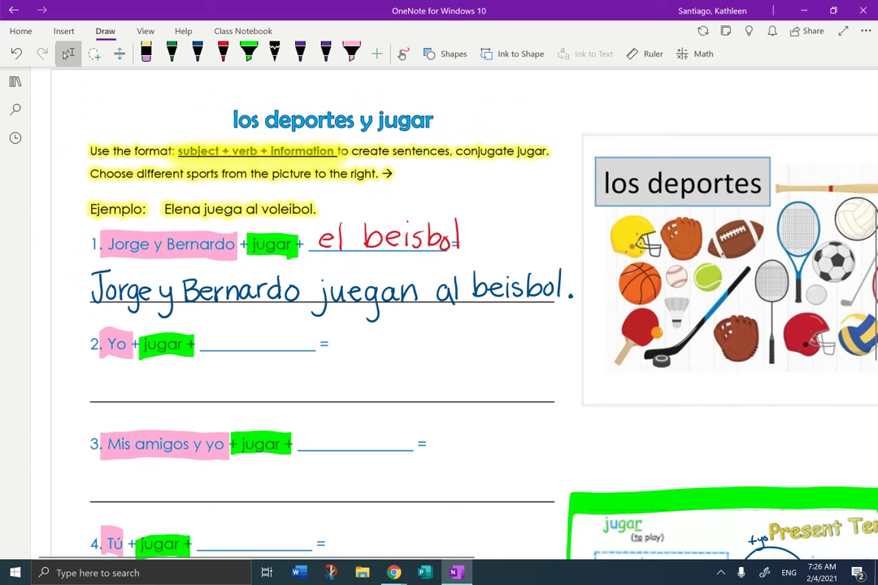
left_click(197, 53)
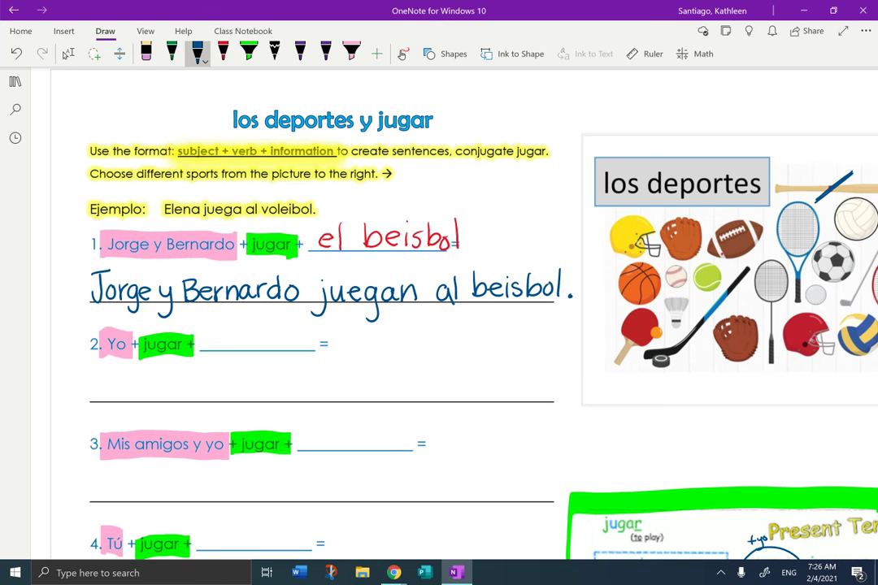
scroll(390, 309, "up", 2)
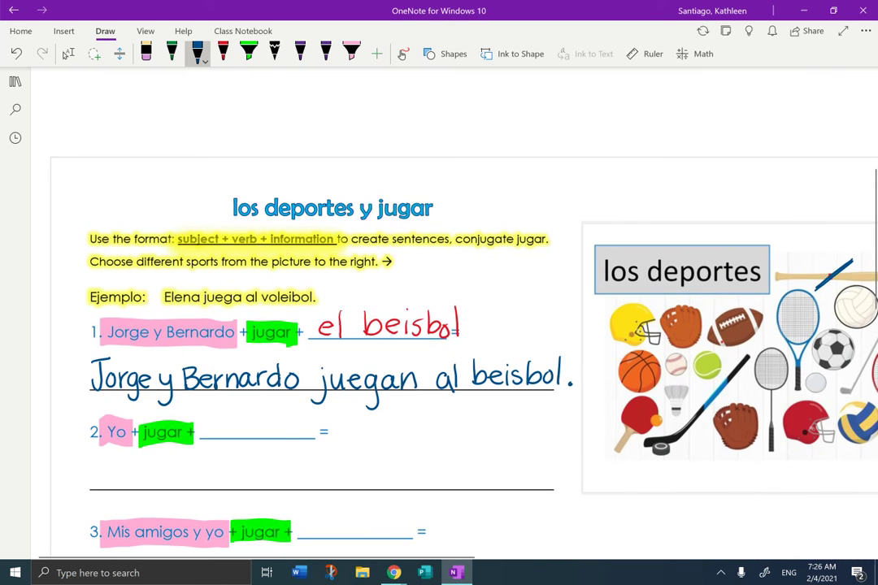